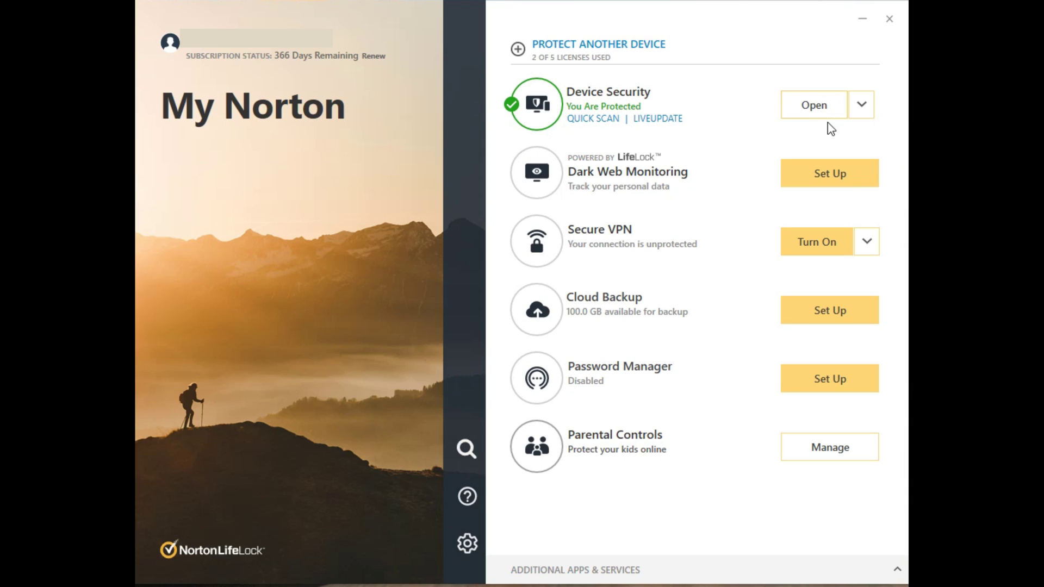
- Open Device Security, then bring up the Help Center from the Norton Security window
{"action": "left_click", "coordinate": [802, 113]}
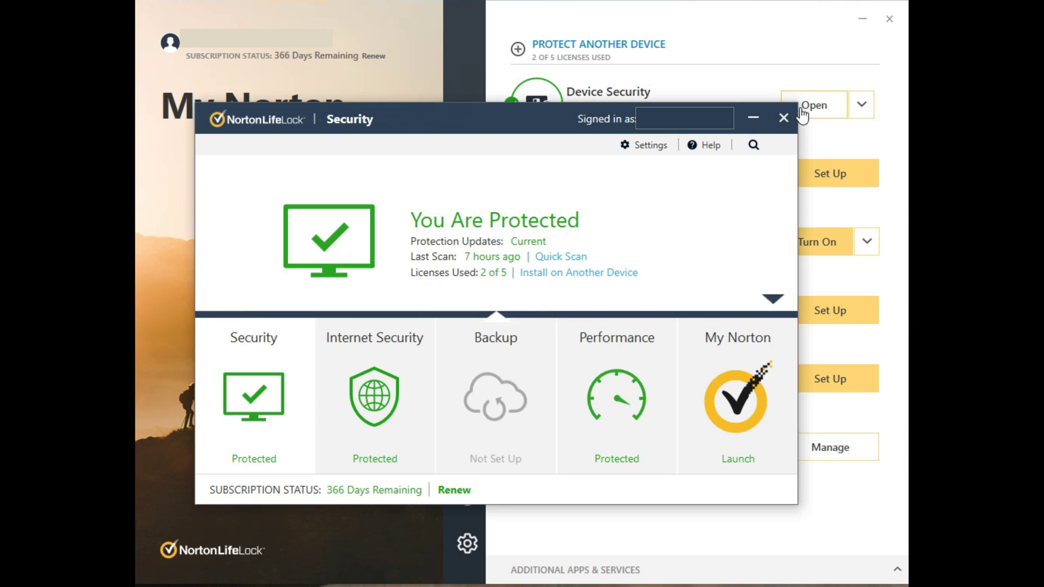
{"action": "left_click", "coordinate": [710, 145]}
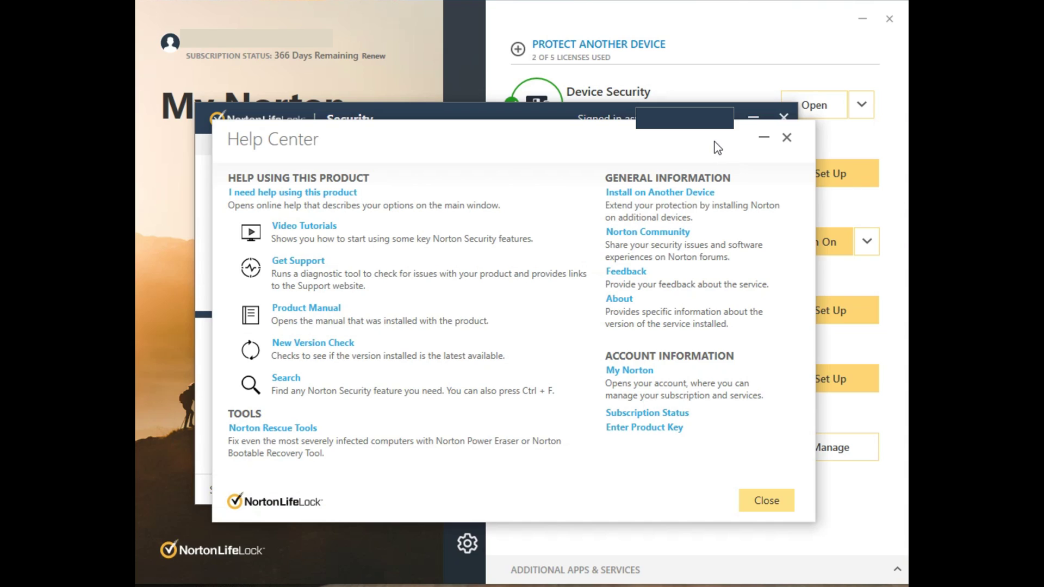
- Open Enter Product Key from the Help Center and place the cursor in the empty key field
{"action": "left_click", "coordinate": [642, 429]}
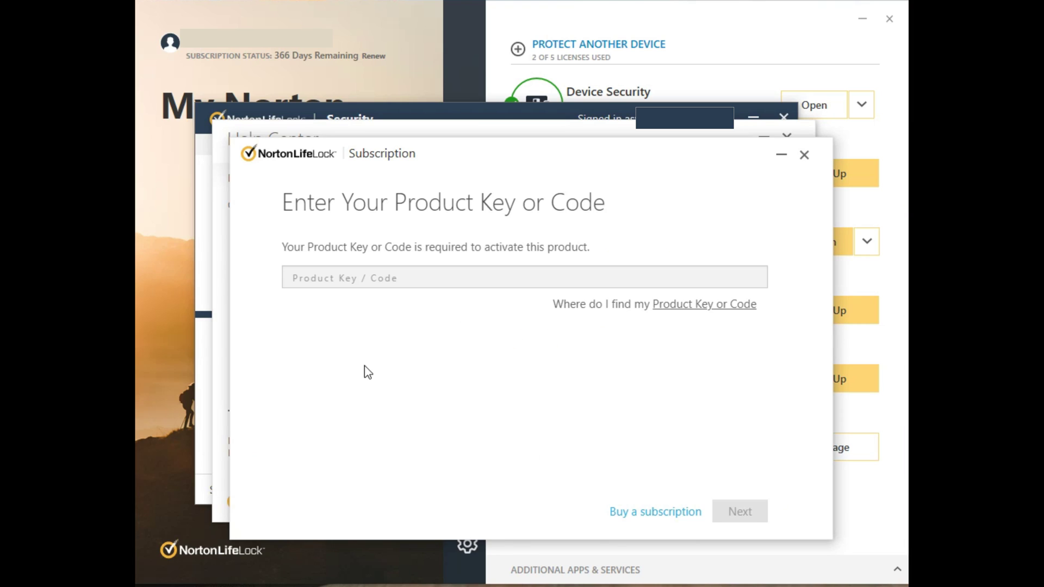
{"action": "left_click", "coordinate": [351, 277]}
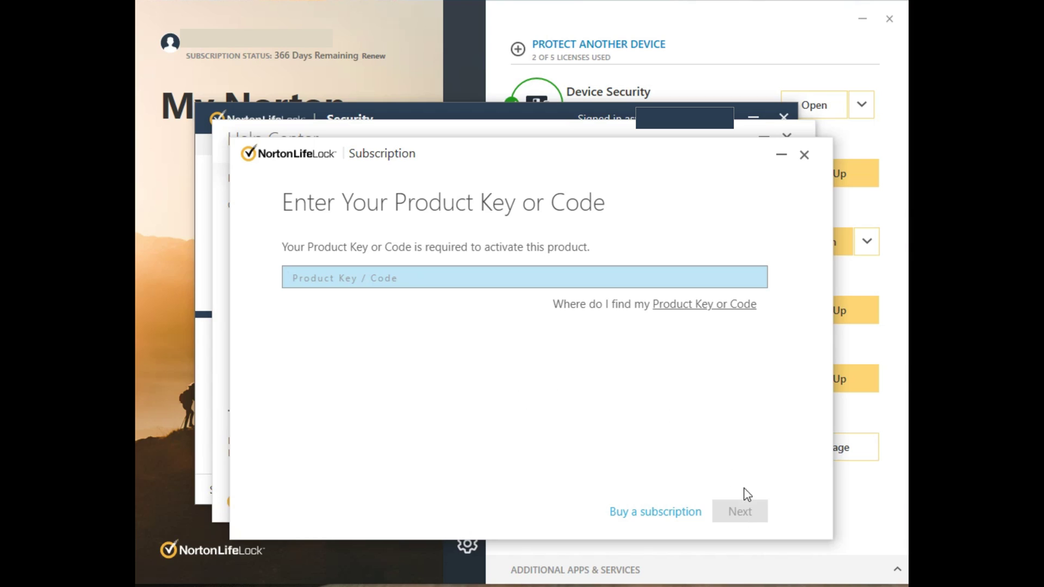
- Close the product key dialog, the Help Center and the Norton Security window
{"action": "left_click", "coordinate": [803, 156]}
{"action": "left_click", "coordinate": [786, 137]}
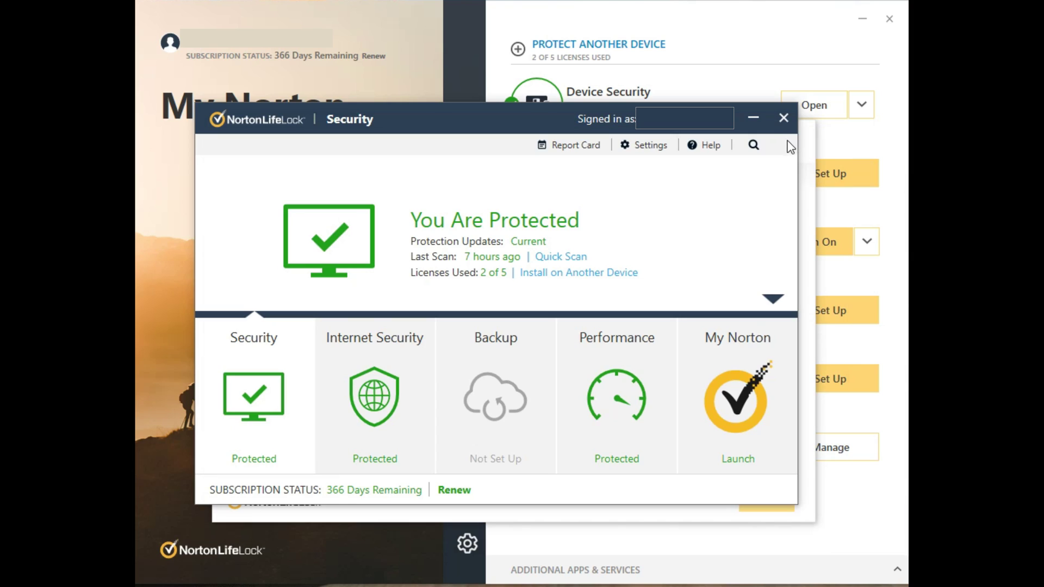
{"action": "left_click", "coordinate": [782, 118]}
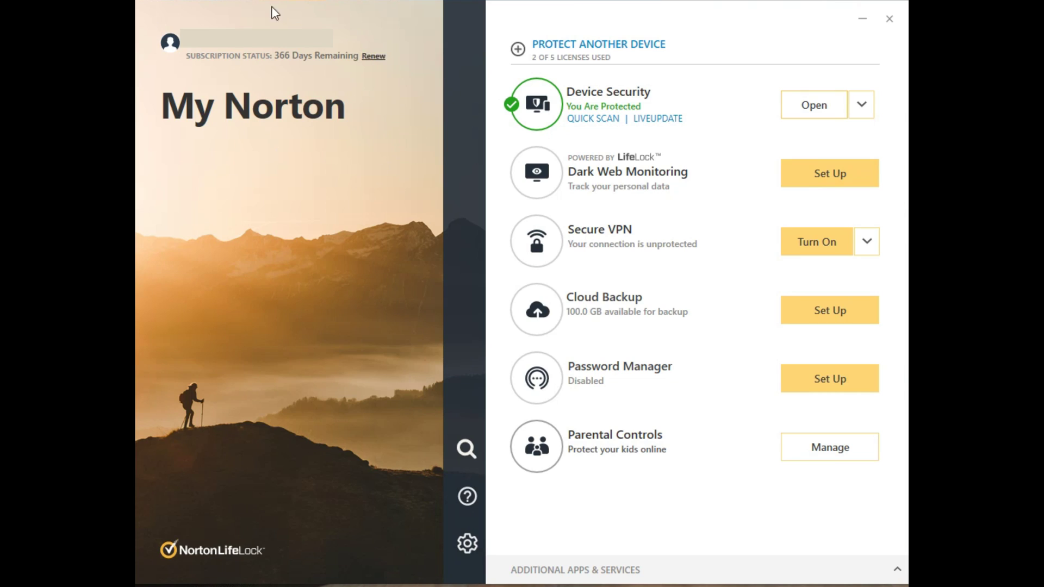
- Open the profile account menu showing subscription status, billing information and sign out
{"action": "left_click", "coordinate": [170, 43]}
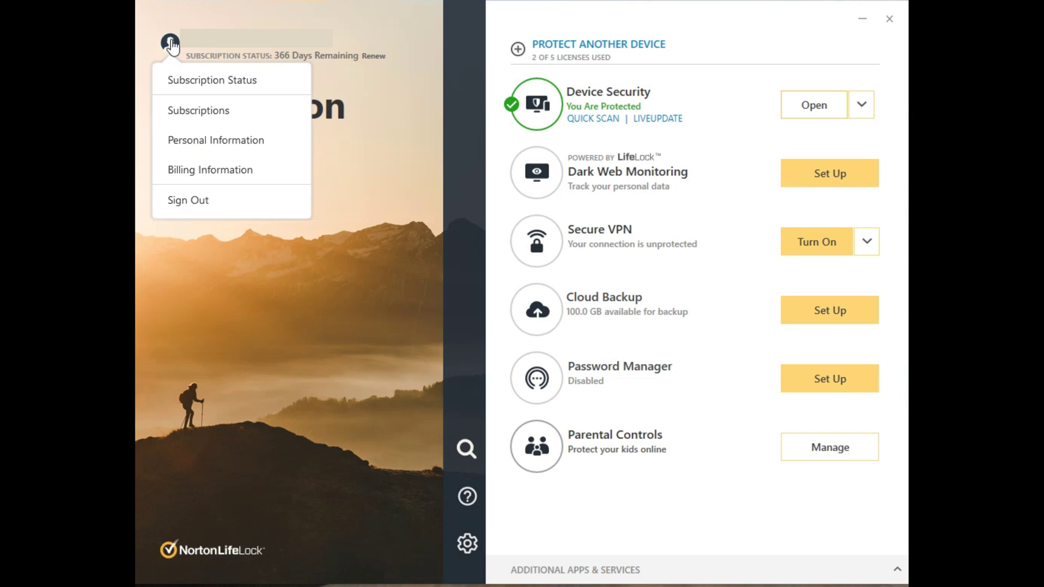
{"action": "left_click", "coordinate": [170, 70]}
{"action": "left_click", "coordinate": [170, 44]}
{"action": "left_click", "coordinate": [169, 46]}
{"action": "left_click", "coordinate": [170, 46]}
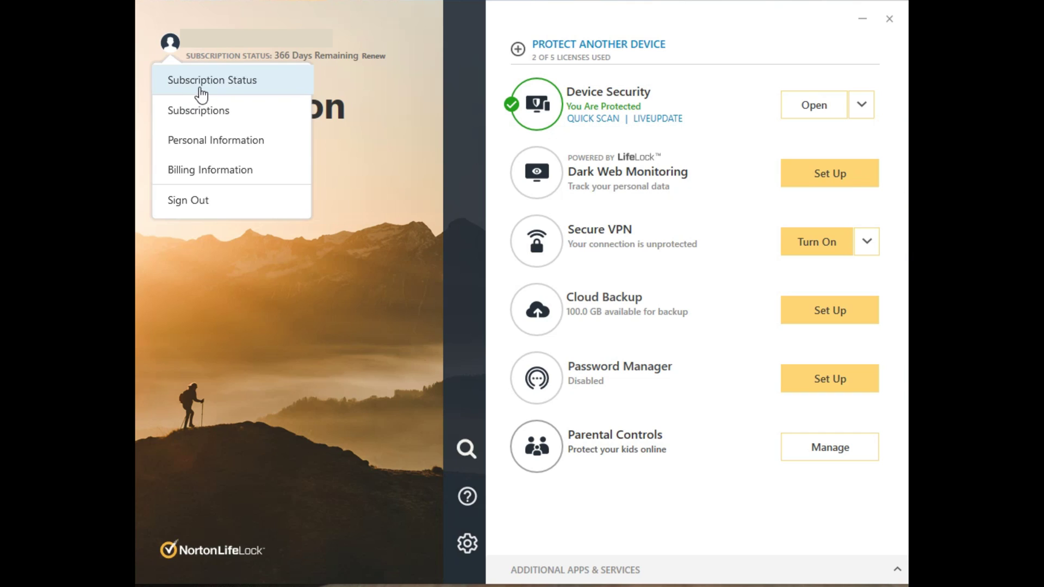
- Choose Subscription Status from the account menu, then go to the Enter a key page
{"action": "left_click", "coordinate": [202, 94]}
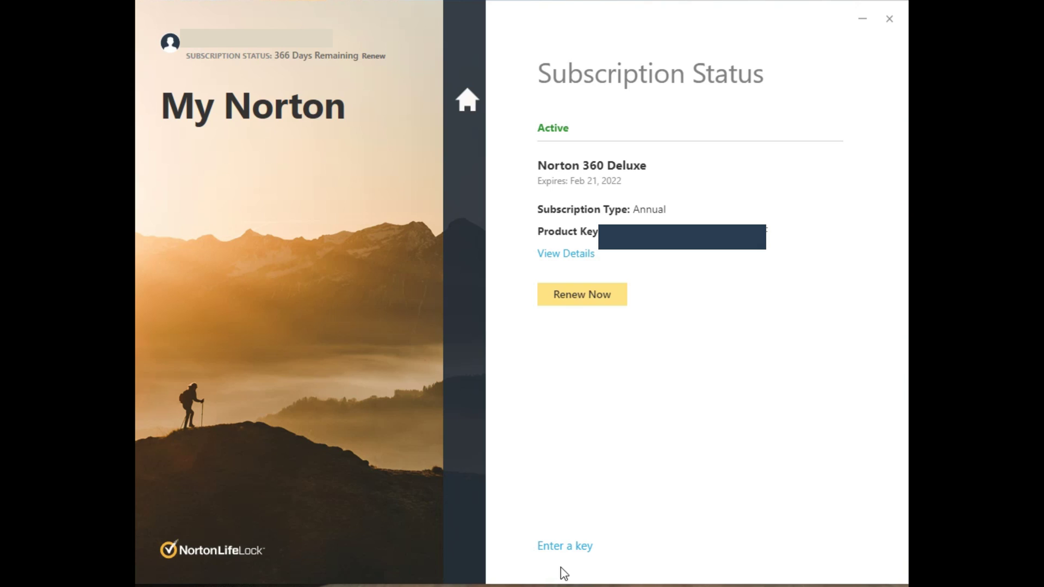
{"action": "left_click", "coordinate": [562, 546]}
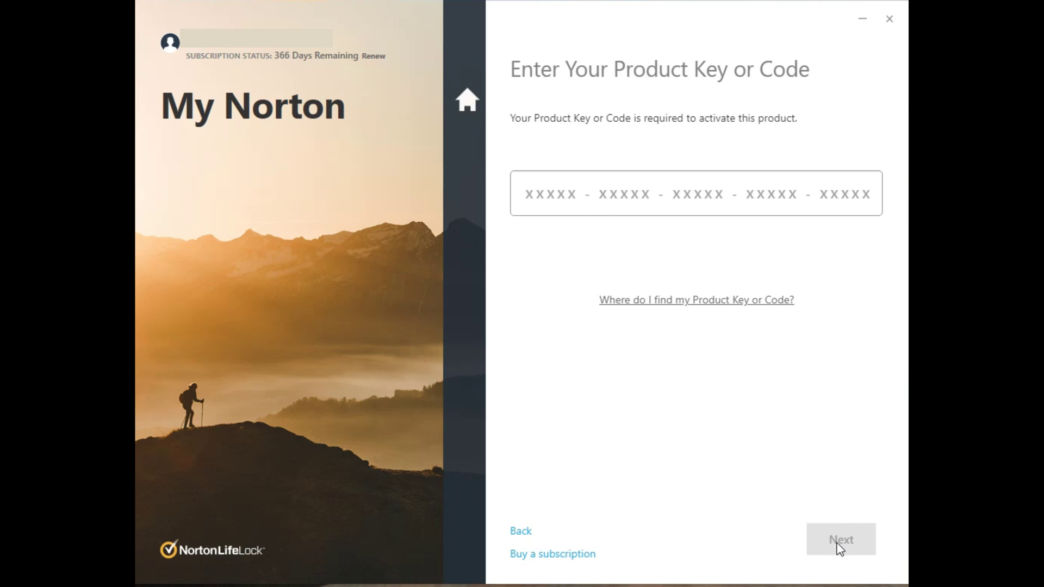
- Return to the My Norton home dashboard using the Home icon
{"action": "left_click", "coordinate": [463, 105]}
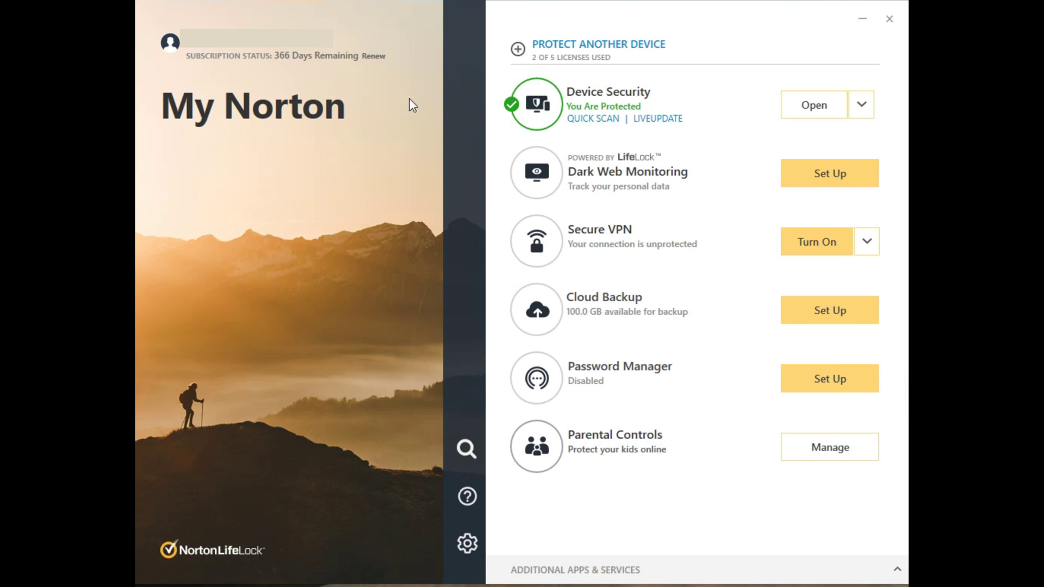